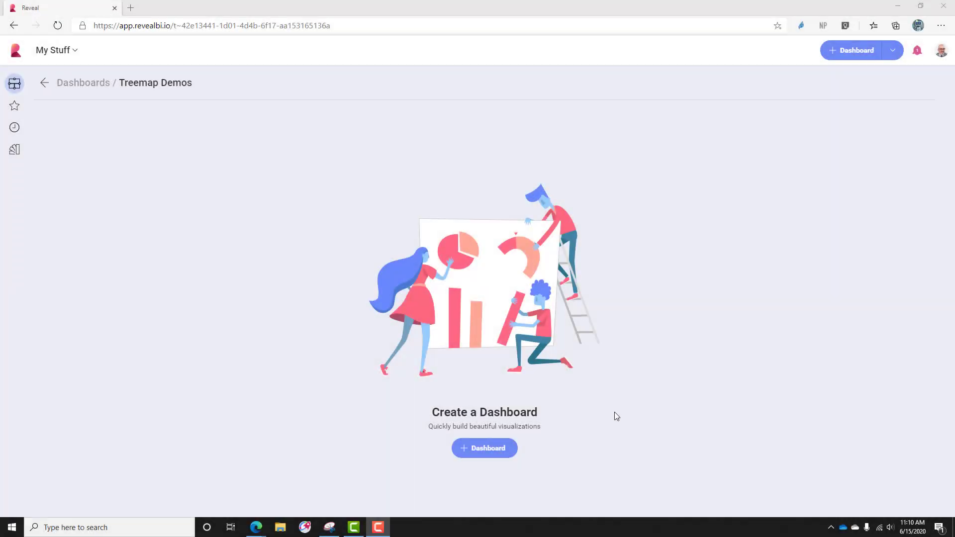
- Create a new dashboard and choose Artists1kRowsWithNulls.xlsx from the Data/Treemap folder of the Infragistics OneDrive account as its data source
click(844, 54)
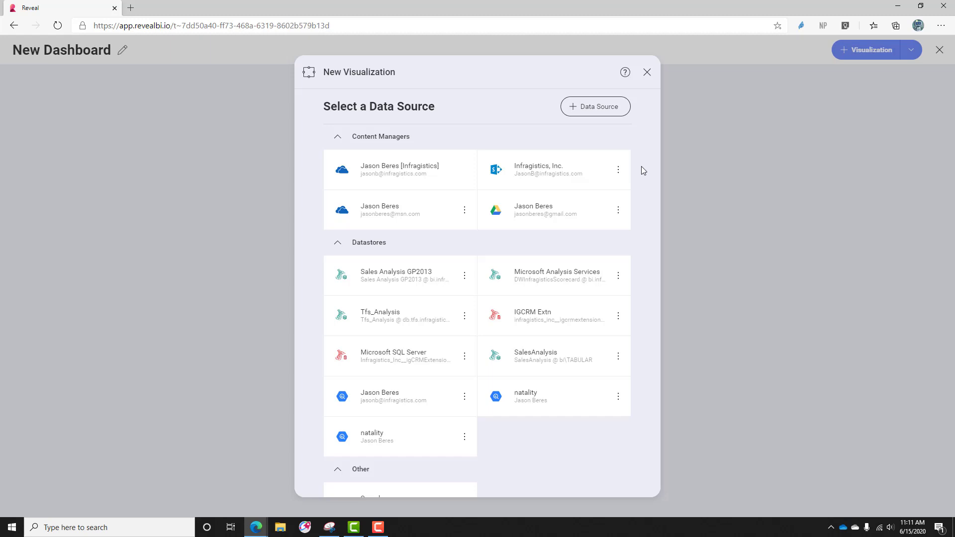
click(405, 179)
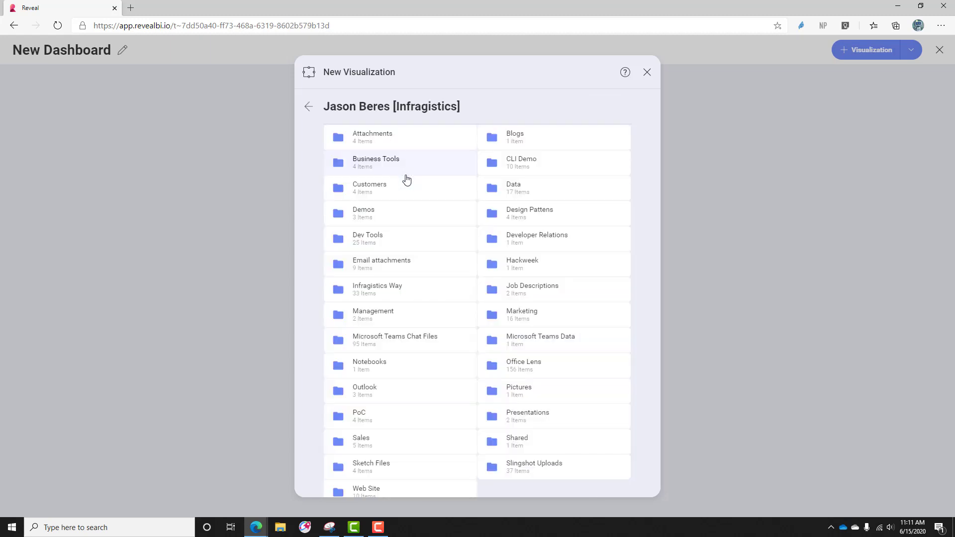
click(512, 190)
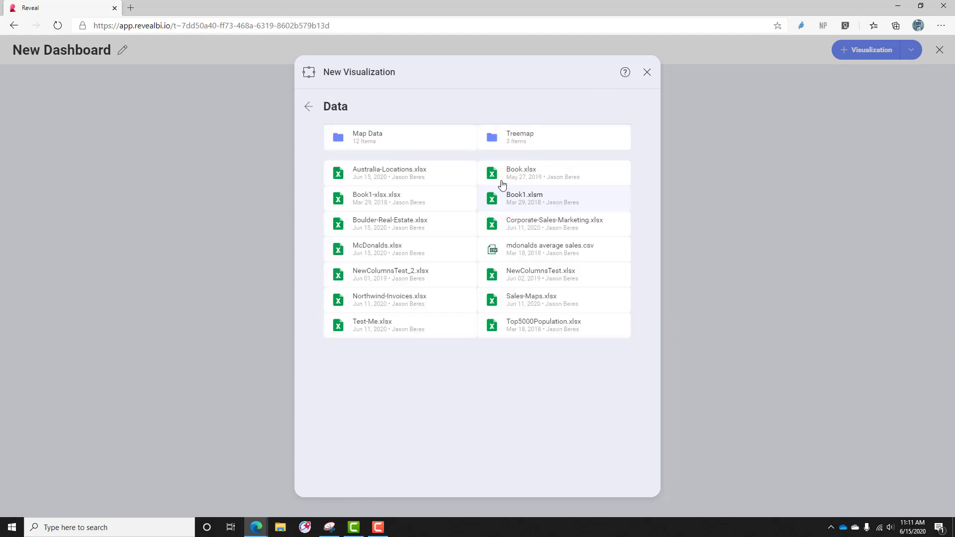
click(511, 143)
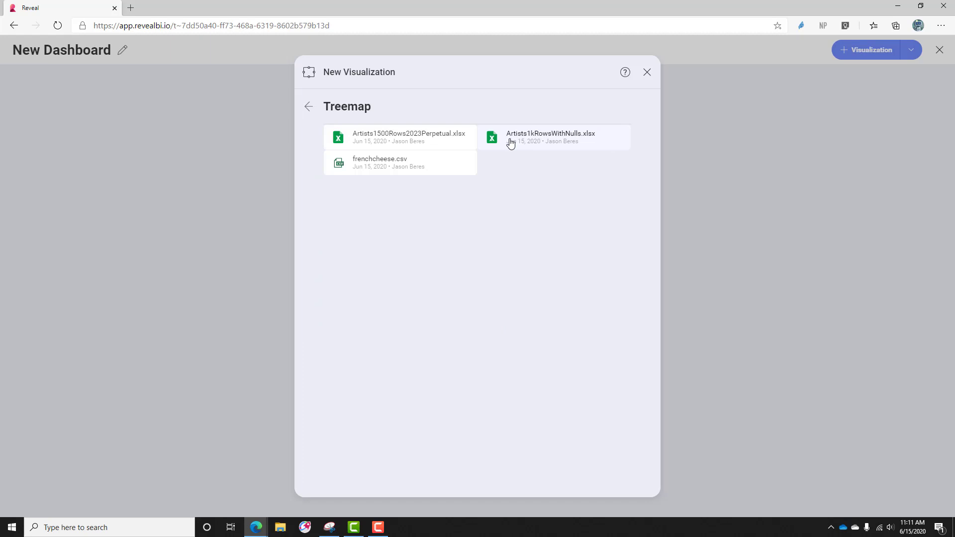
click(510, 144)
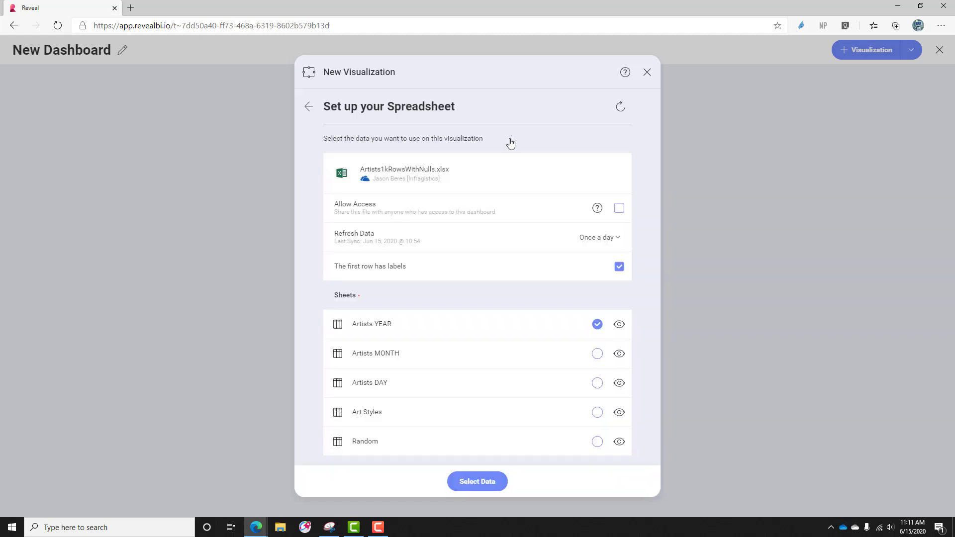
- Preview the Artists YEAR sheet and load it as the visualization's data
click(617, 326)
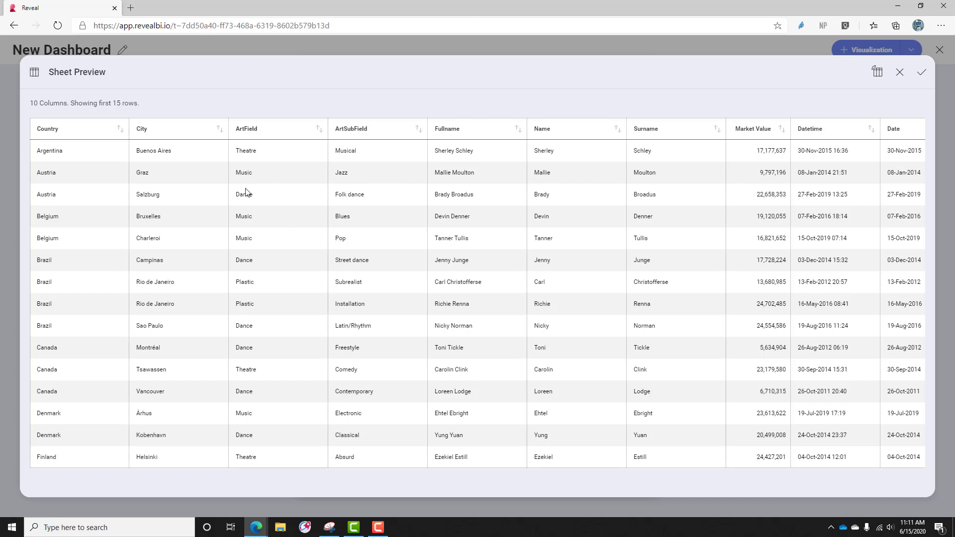
click(900, 72)
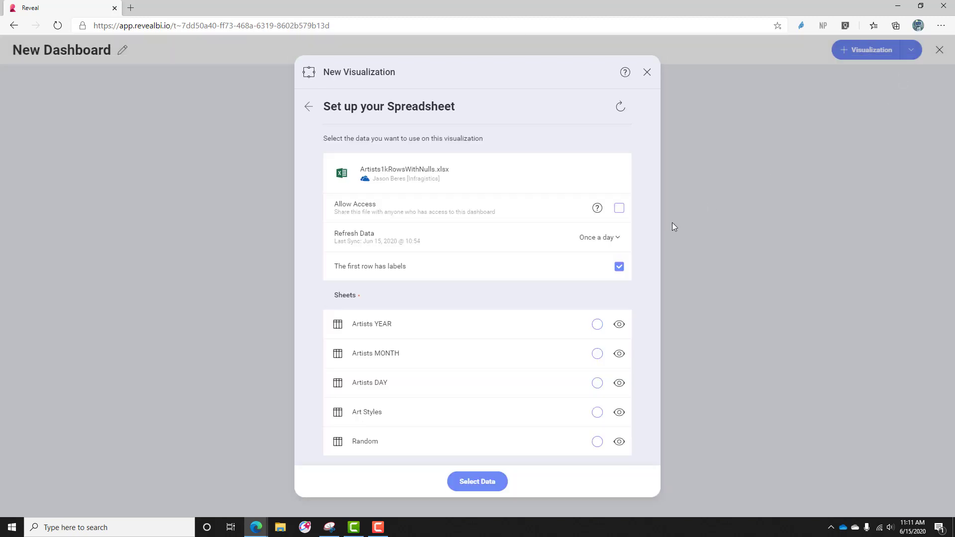
click(597, 325)
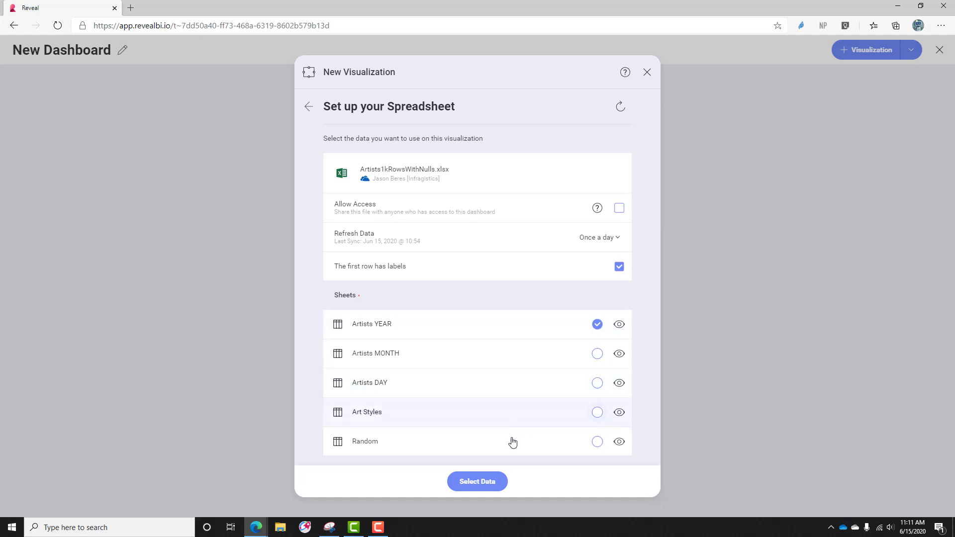
click(485, 483)
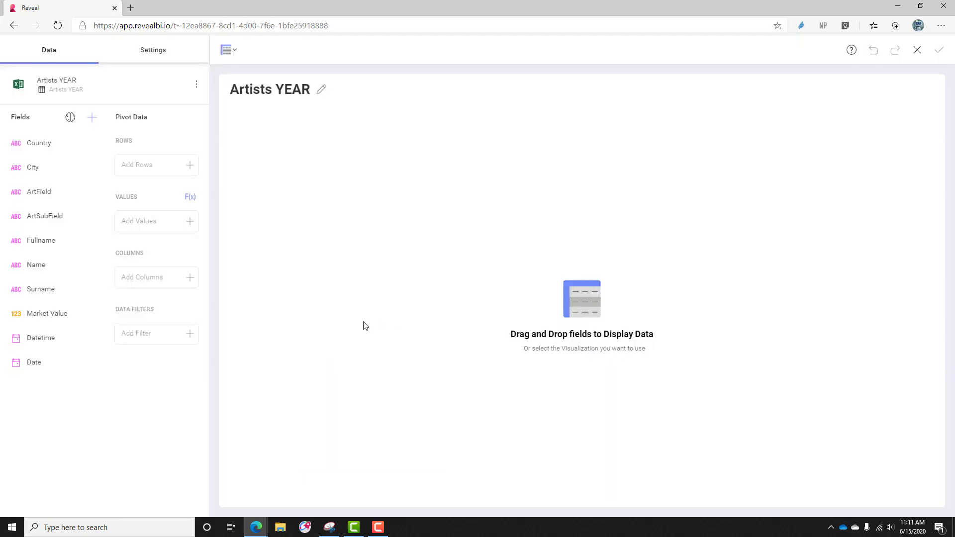
- Change the visualization type to Tree Map
click(228, 57)
scroll(219, 275, down, 4)
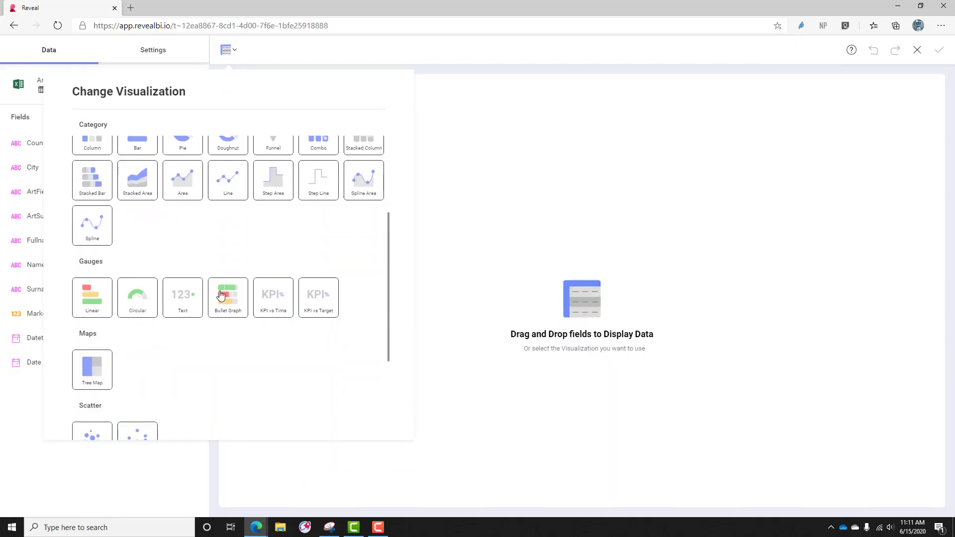
click(77, 381)
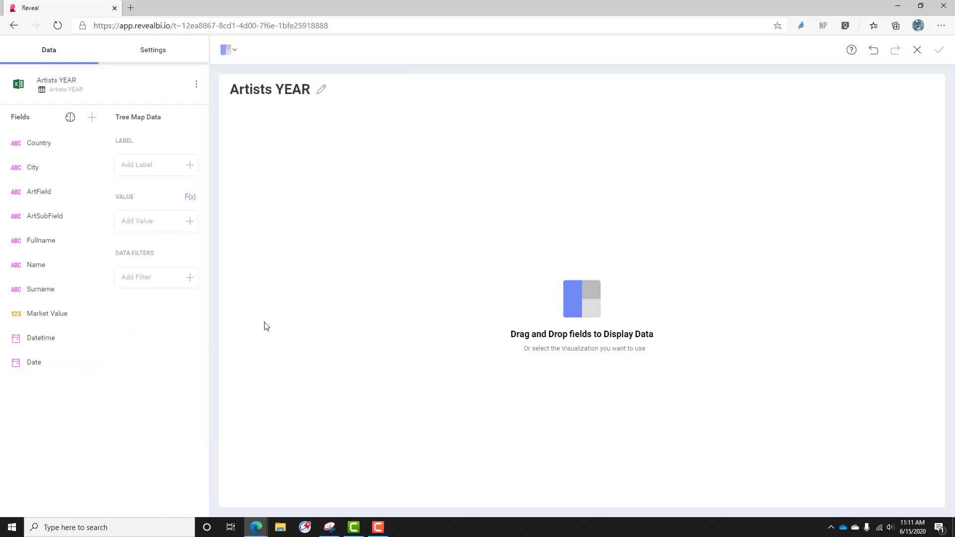
- Build the tree map with the label hierarchy ArtField, ArtSubField, Country and use Market Value as the value
drag(44, 191, 138, 169)
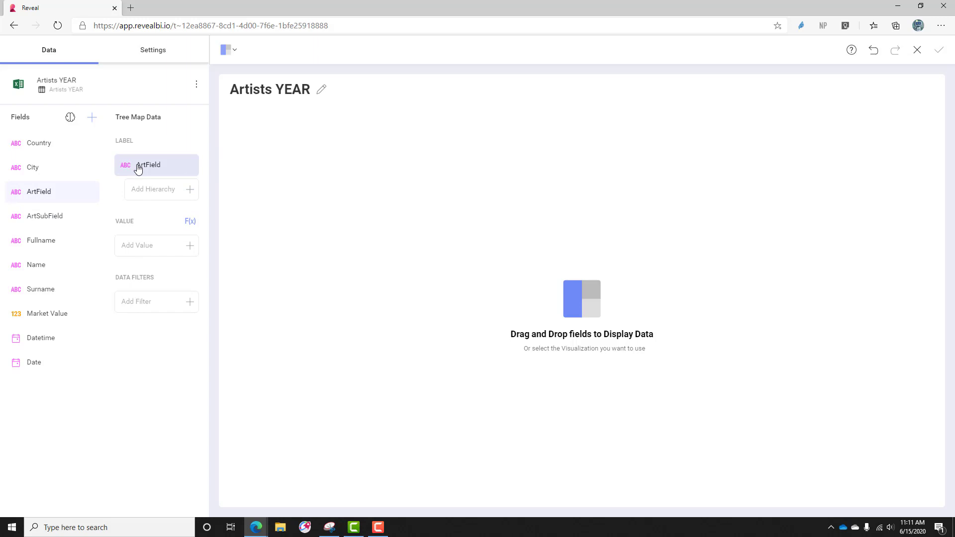
drag(47, 217, 166, 194)
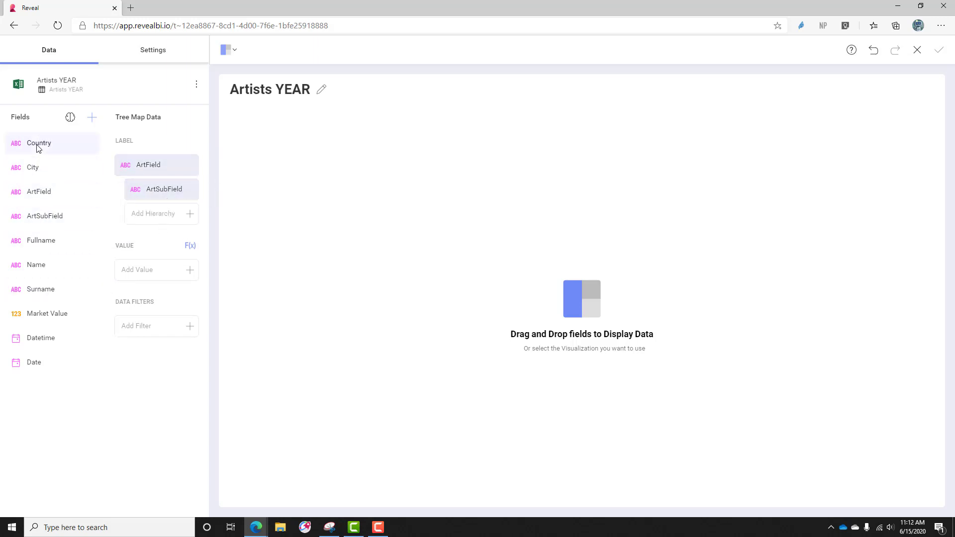
drag(37, 145, 147, 222)
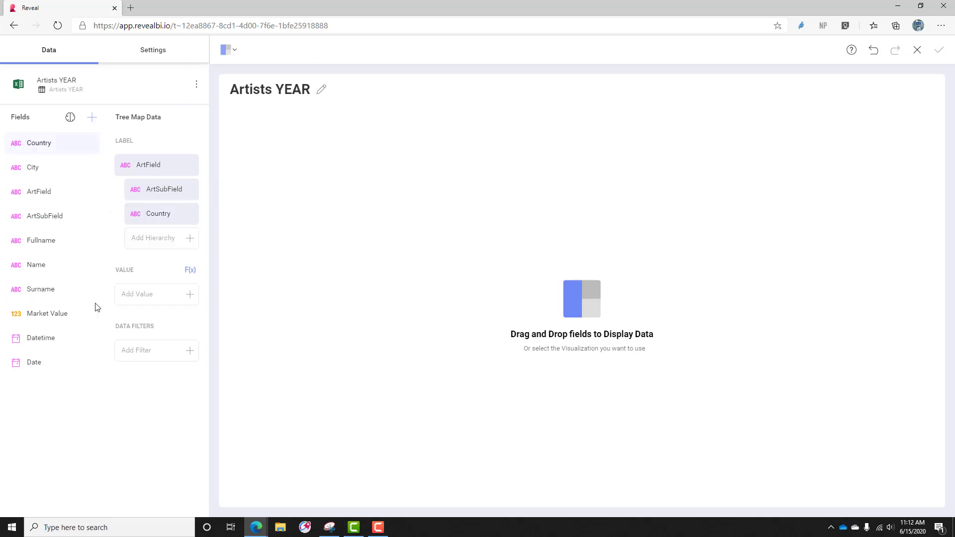
drag(47, 315, 164, 297)
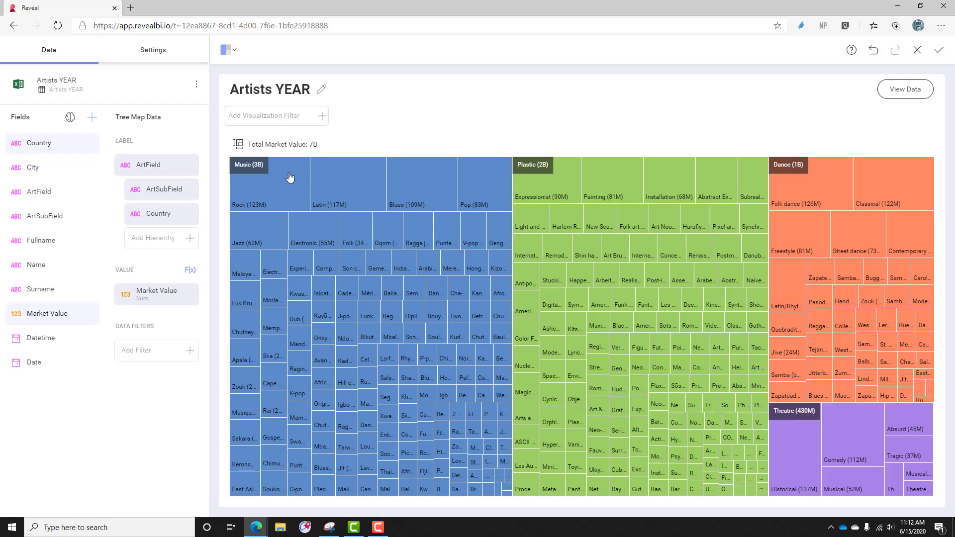
- Examine the Music category's market value breakdown by subfield through to the end of the list, and close it
mouse_move(250, 169)
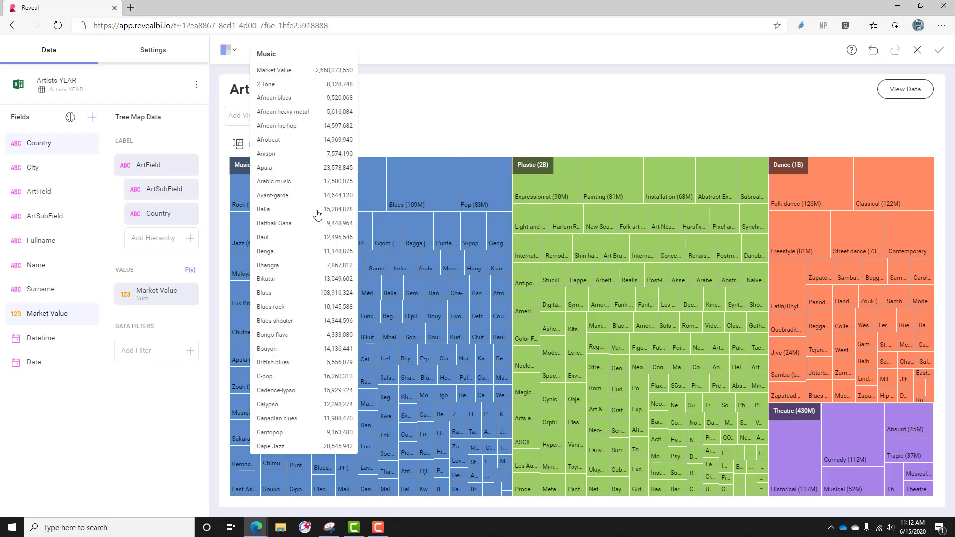
scroll(327, 352, down, 6)
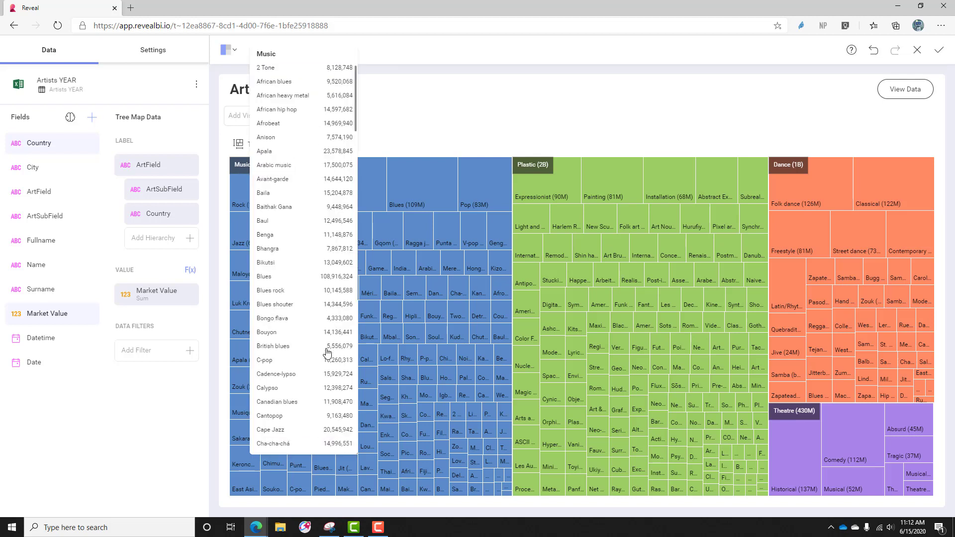
scroll(326, 352, down, 10)
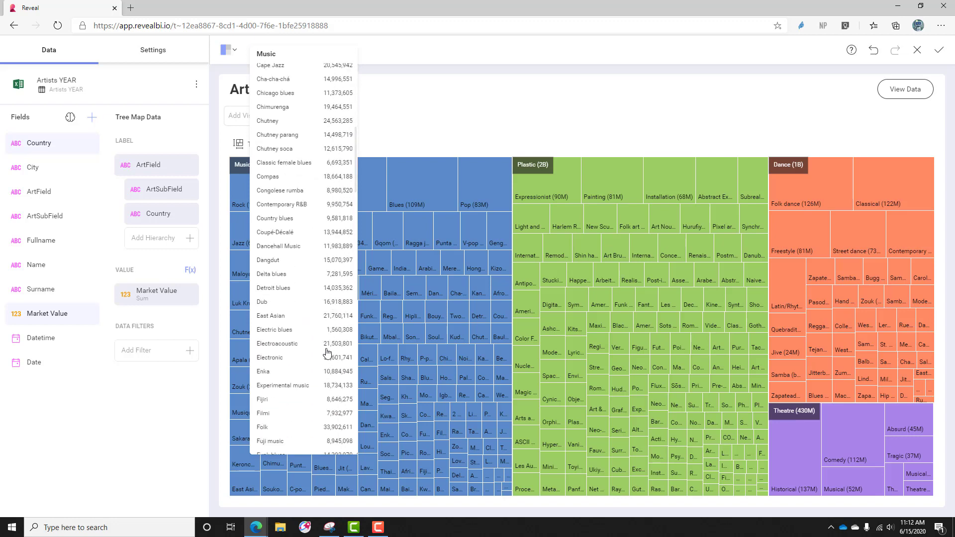
scroll(327, 352, down, 10)
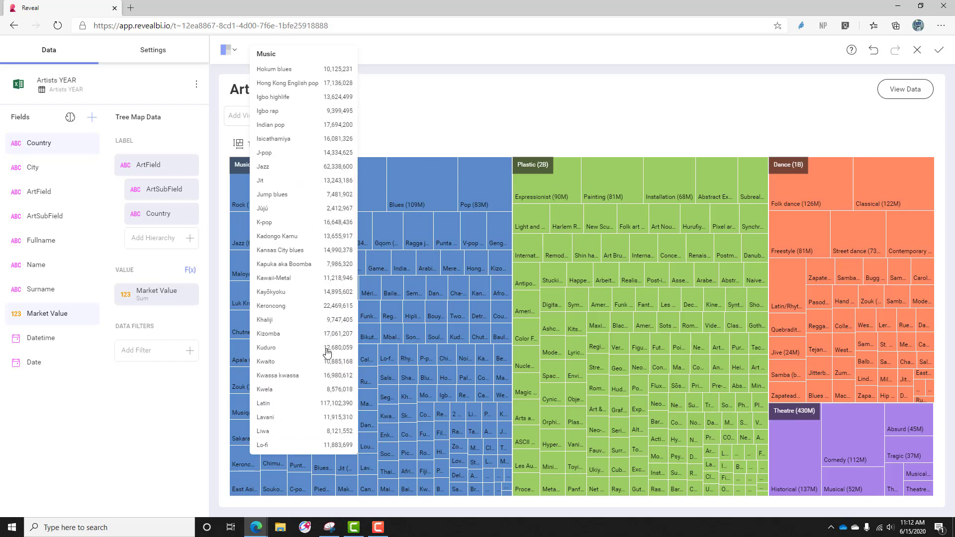
scroll(326, 352, down, 10)
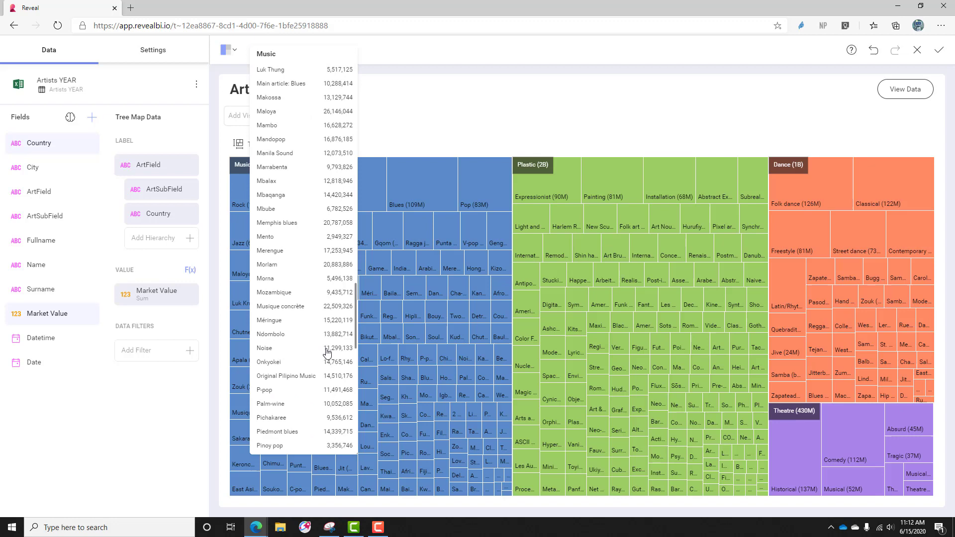
scroll(327, 352, down, 3)
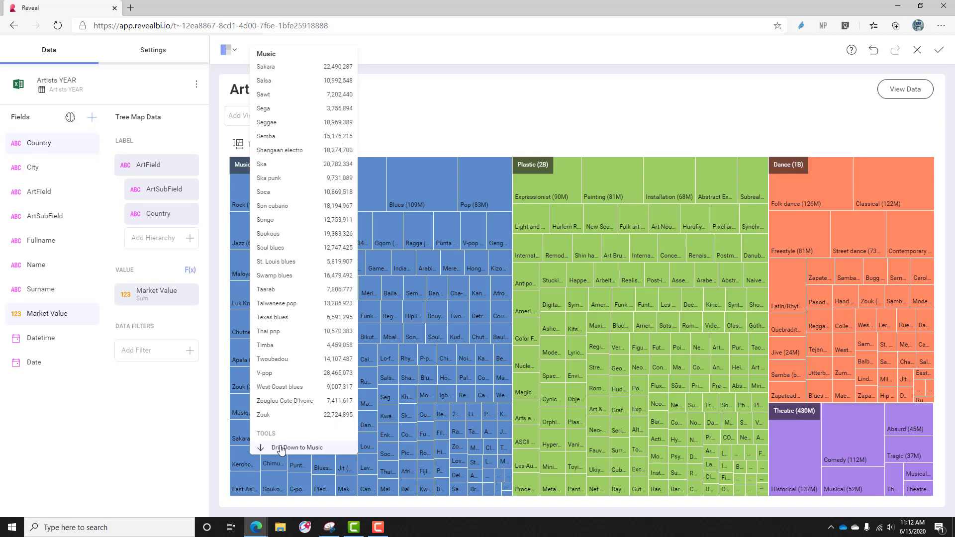
click(410, 171)
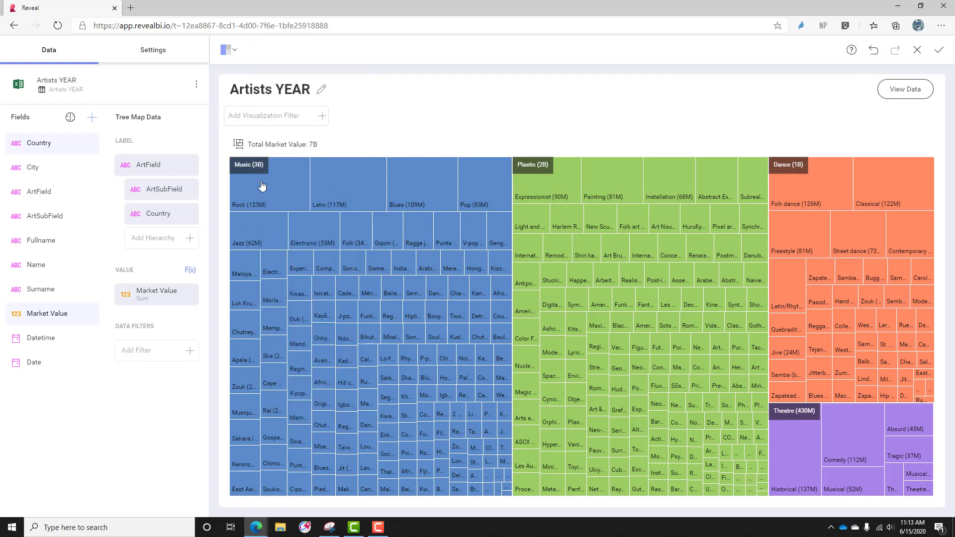
- Drill down in the tree map into Music and further into Rock to view its countries
click(340, 181)
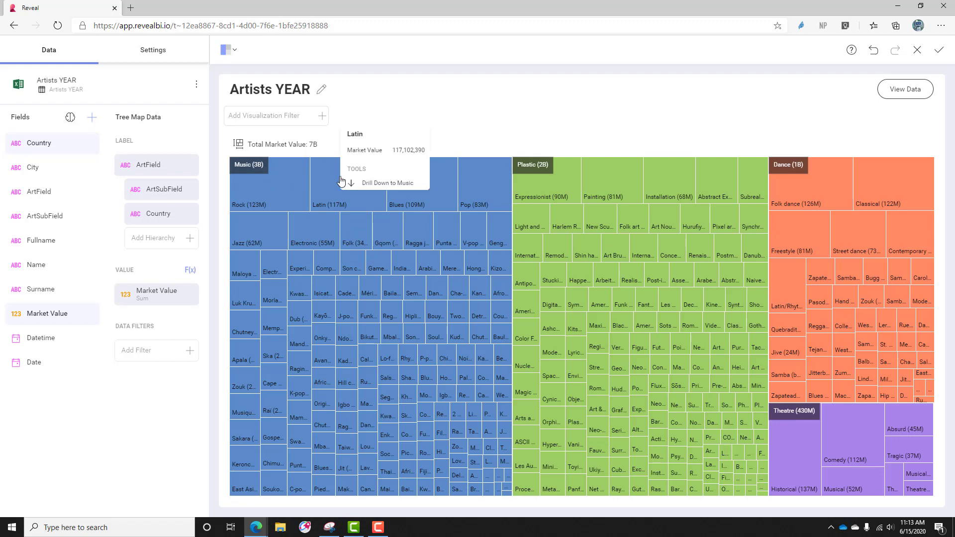
click(377, 184)
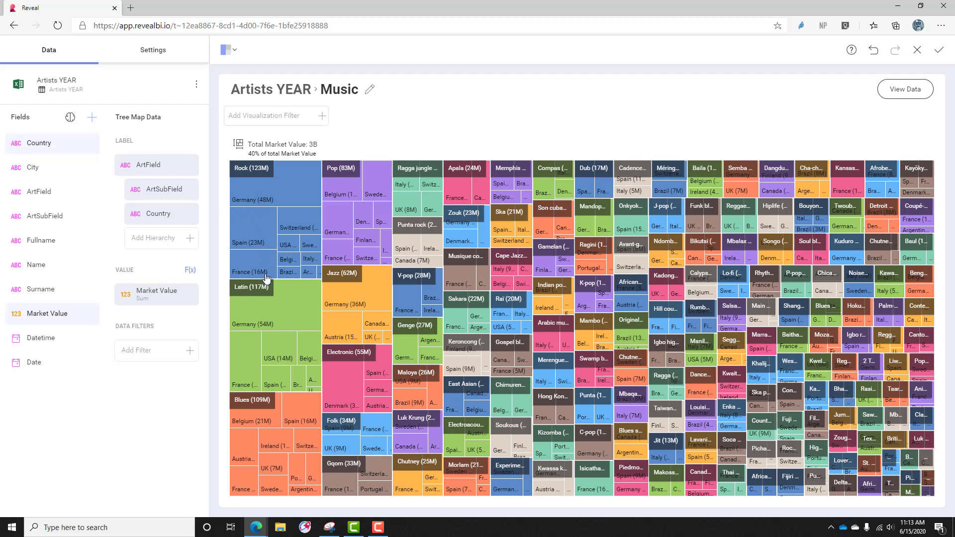
click(258, 224)
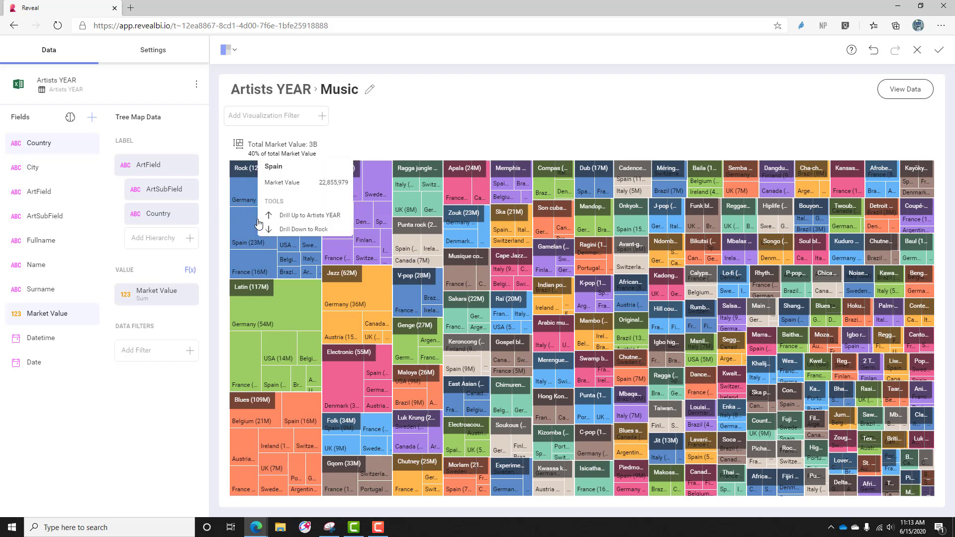
click(289, 230)
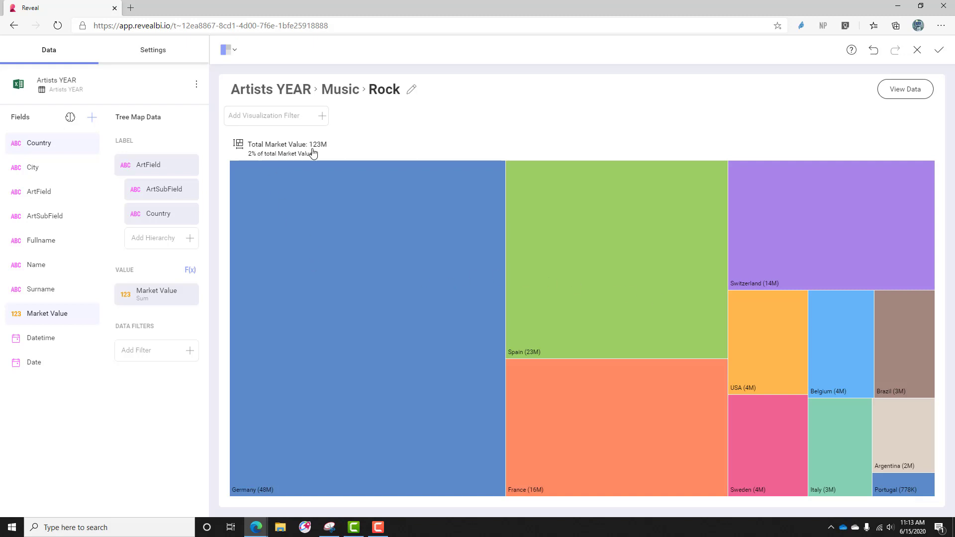
- Drill back up from Rock through Music to the top Artists YEAR level
click(320, 196)
click(338, 202)
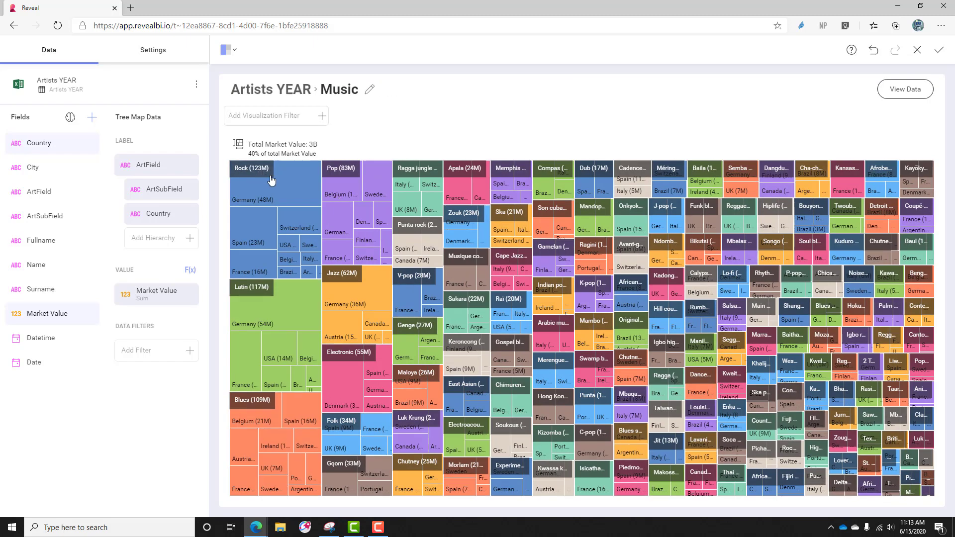
click(298, 186)
click(314, 180)
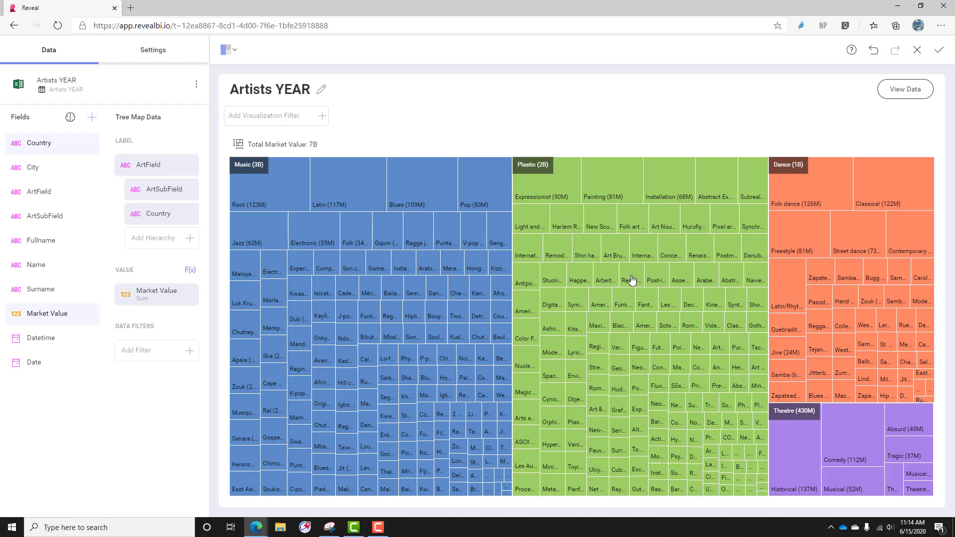
- Add a data filter on Market Value that filters by the Top Percent rule
drag(44, 316, 147, 357)
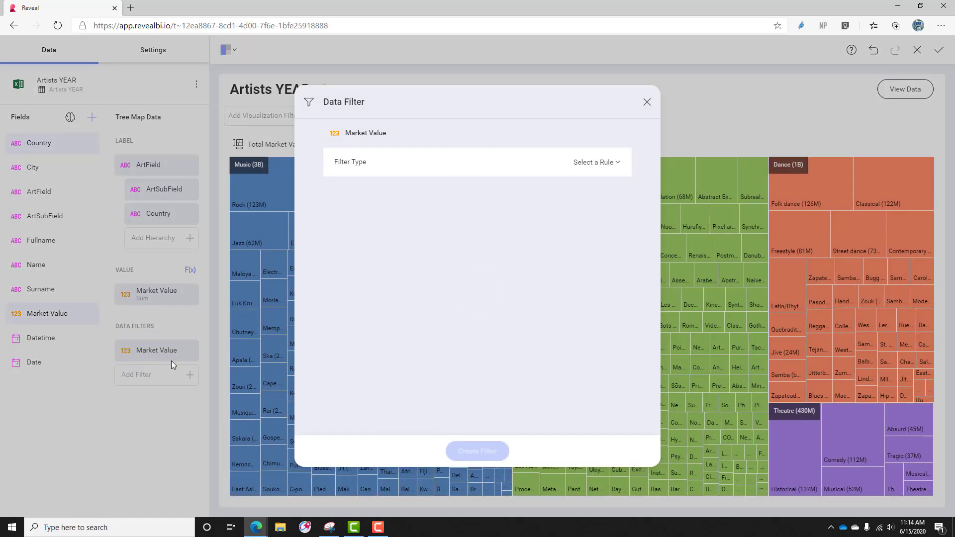
click(597, 162)
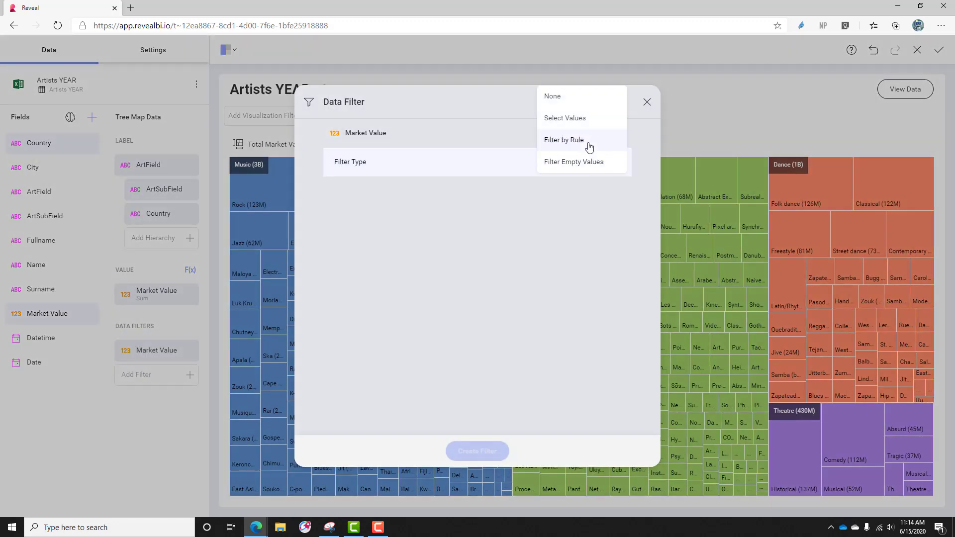
click(589, 145)
click(607, 214)
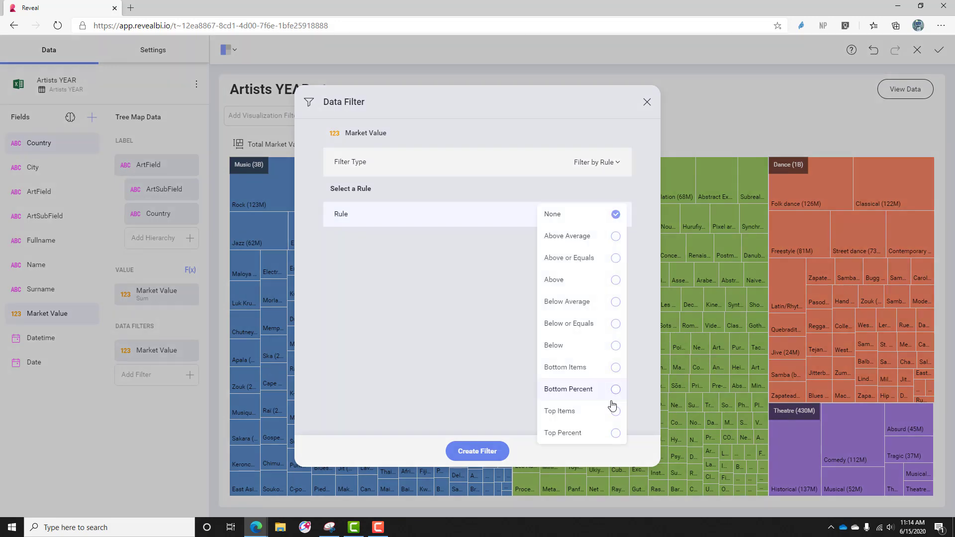
click(615, 435)
click(582, 255)
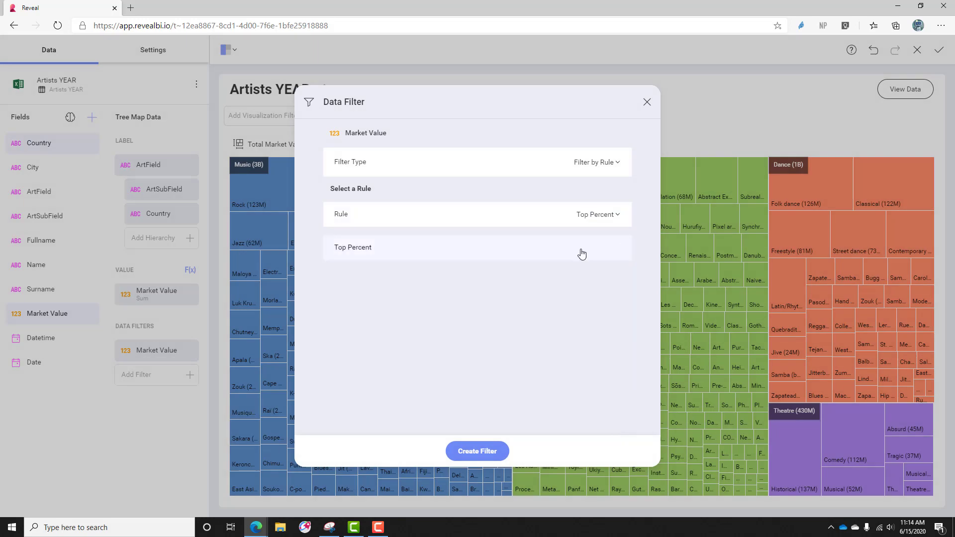
click(478, 451)
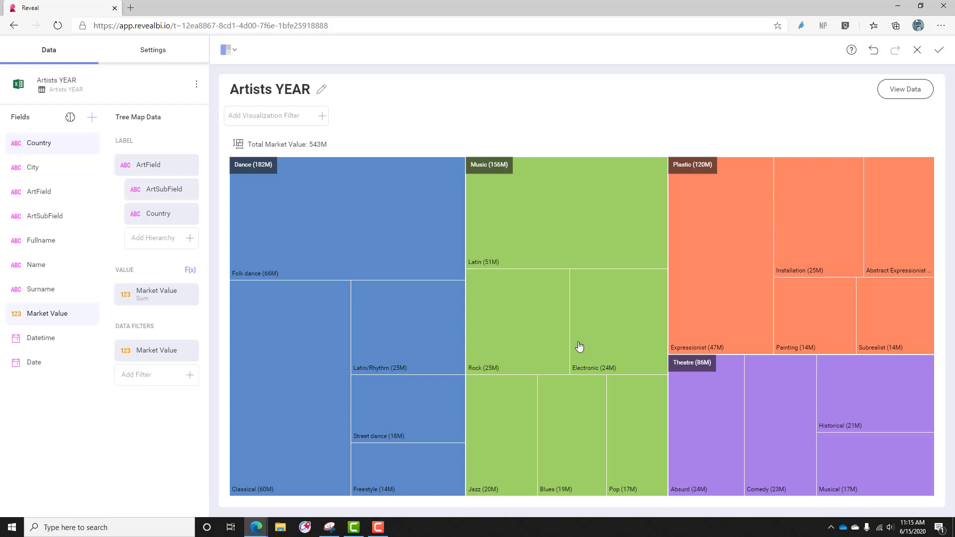
- Drill down into the Dance category of the filtered tree map
click(391, 222)
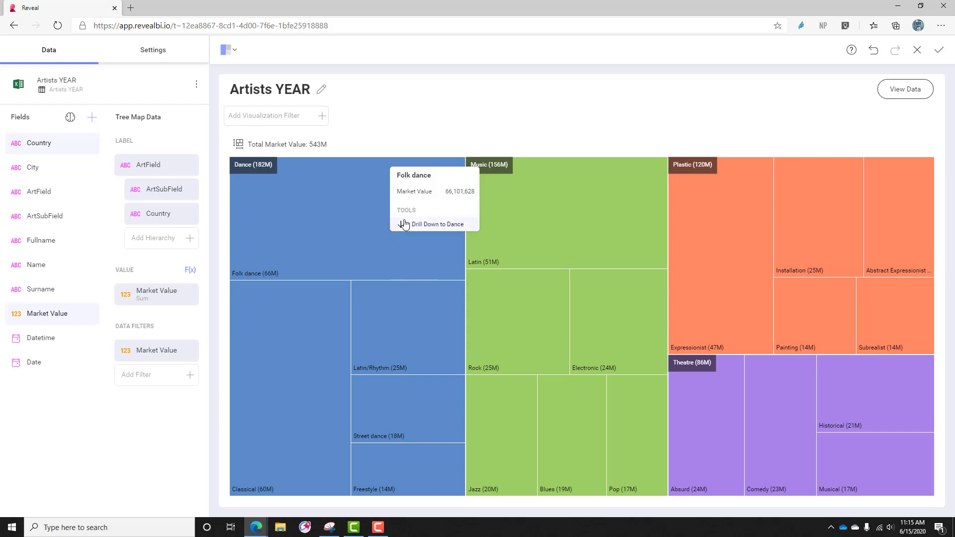
click(399, 223)
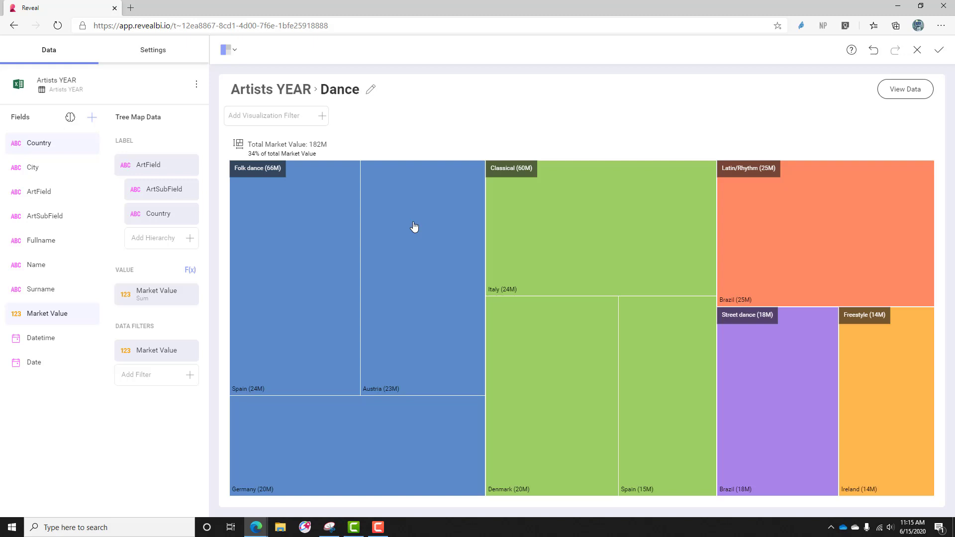